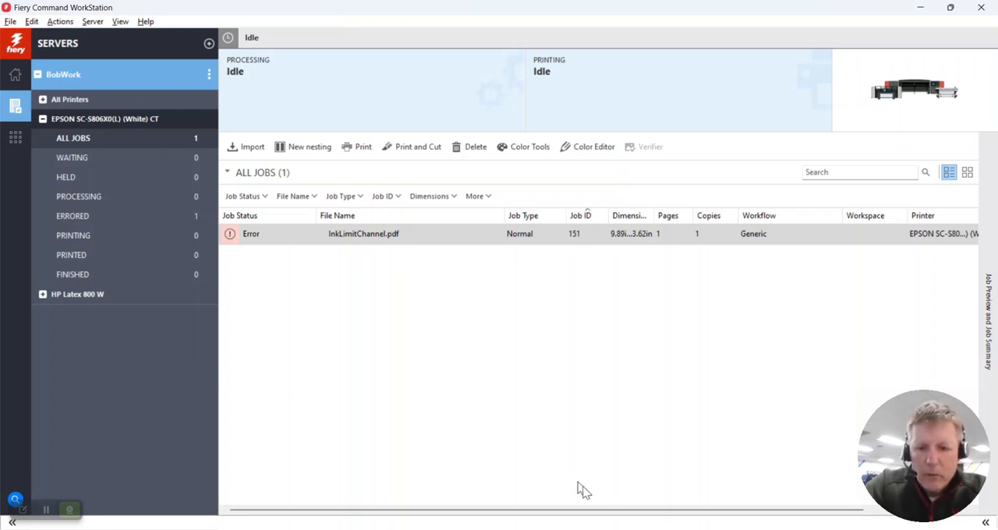
- Check that the Fiery XF Server is running in Fiery Server Control, and close that window
{"action": "mouse_move", "coordinate": [684, 525]}
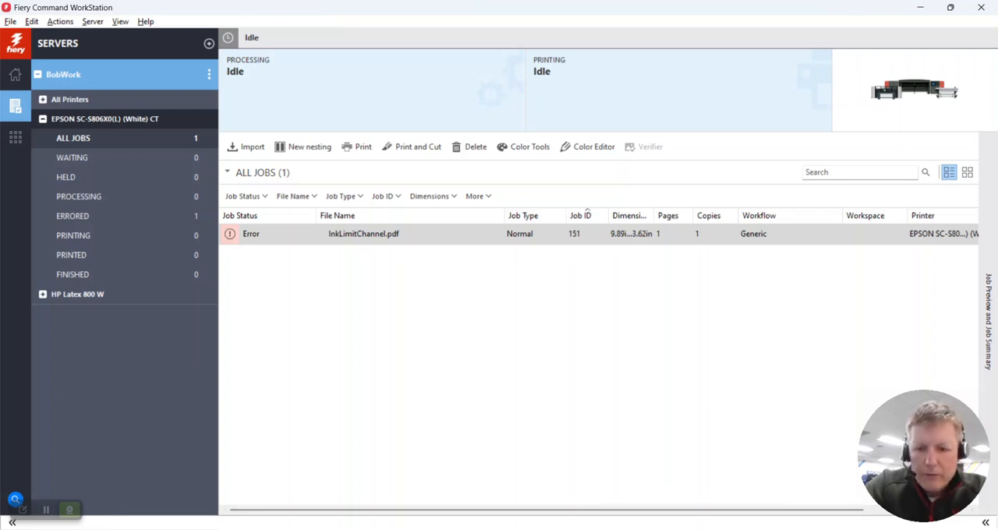
{"action": "left_click", "coordinate": [648, 525]}
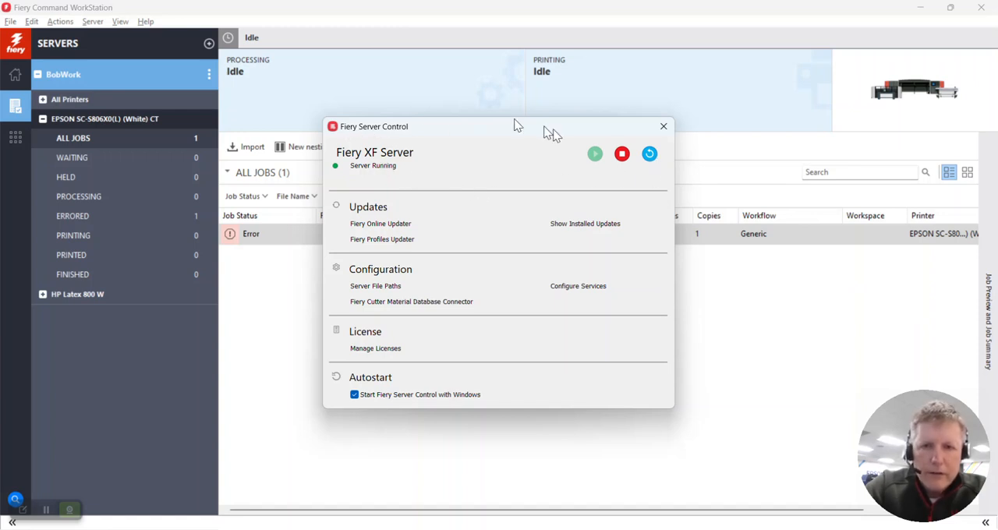
{"action": "left_click", "coordinate": [664, 127]}
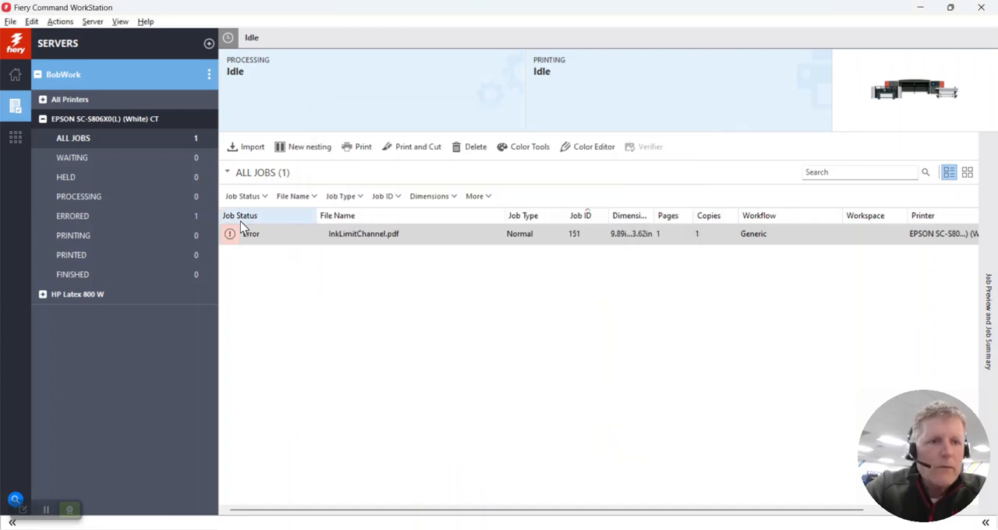
- In the connected server's Server Manager, delete the 3M IJS180 - 12pass media from the EPSON SC-S806X0(L) (White) CT printer
{"action": "left_click", "coordinate": [209, 73]}
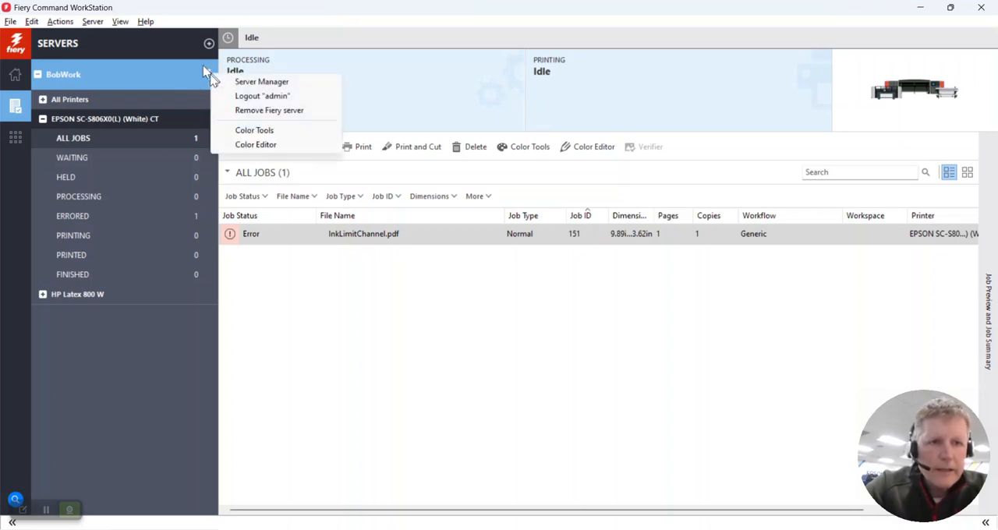
{"action": "left_click", "coordinate": [242, 82]}
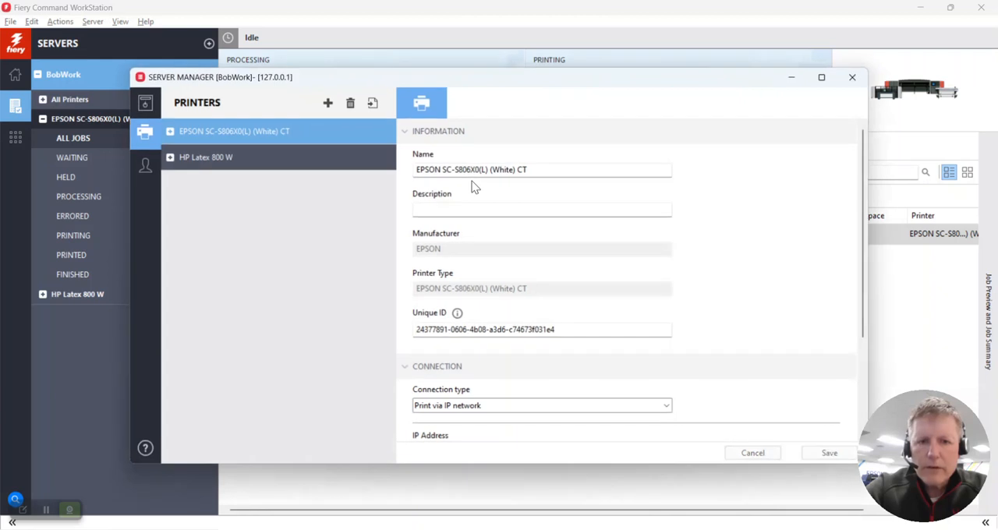
{"action": "left_click", "coordinate": [170, 132]}
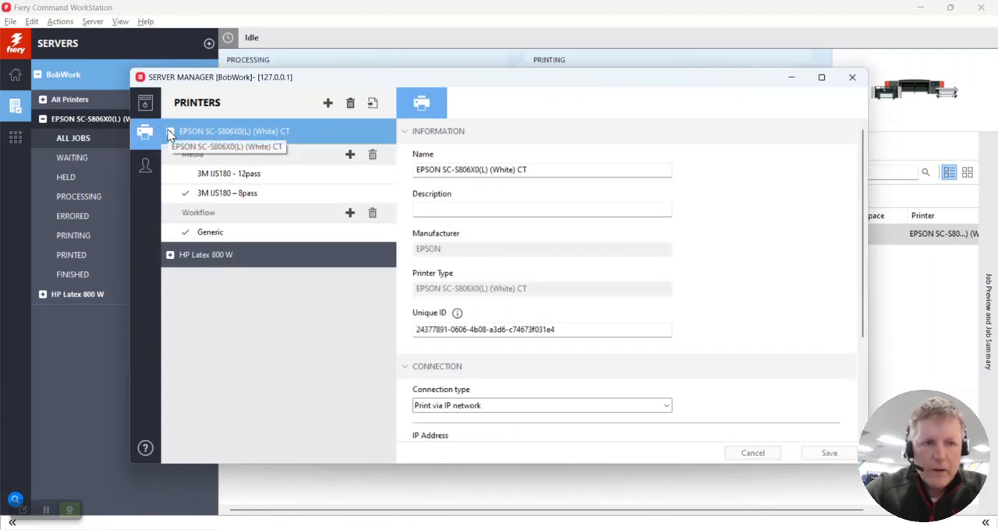
{"action": "right_click", "coordinate": [237, 176]}
{"action": "left_click", "coordinate": [264, 178]}
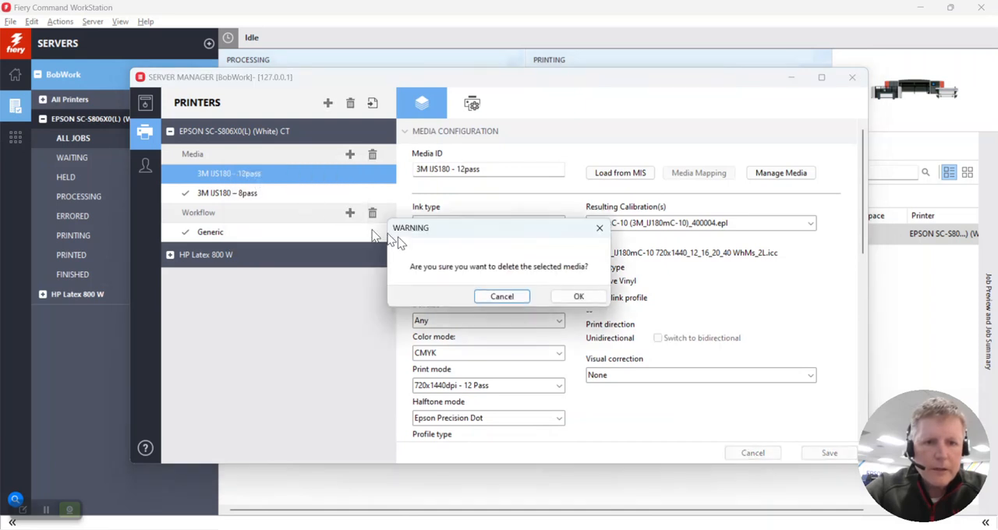
{"action": "left_click", "coordinate": [578, 297]}
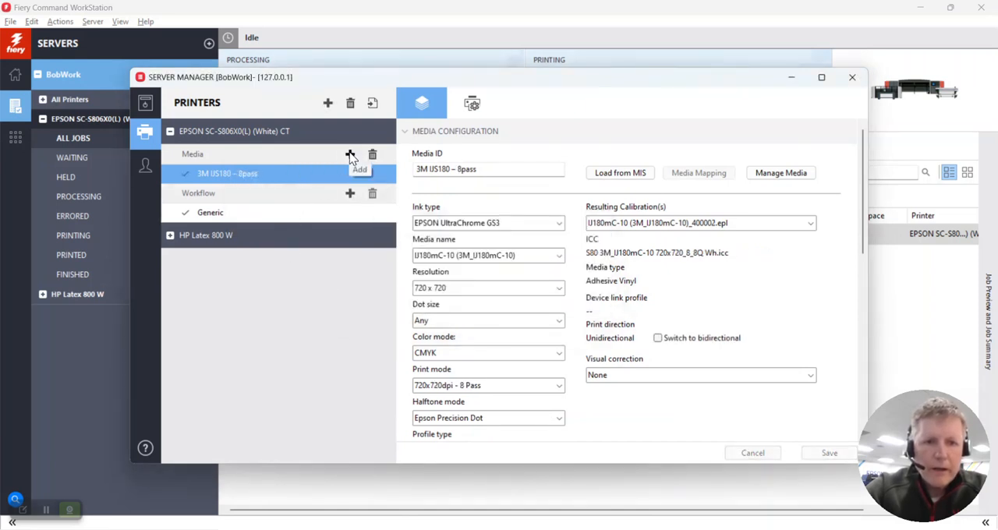
- Create a new media named "3M IJ180 - 12pass" for the EPSON printer
{"action": "left_click", "coordinate": [351, 154]}
{"action": "left_click", "coordinate": [385, 263]}
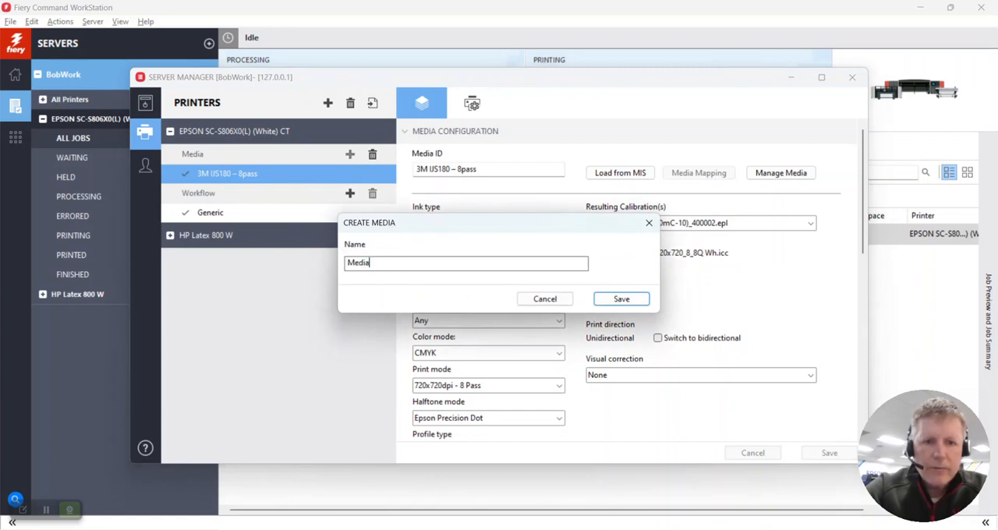
{"action": "left_click_drag", "start_coordinate": [385, 263], "coordinate": [324, 259]}
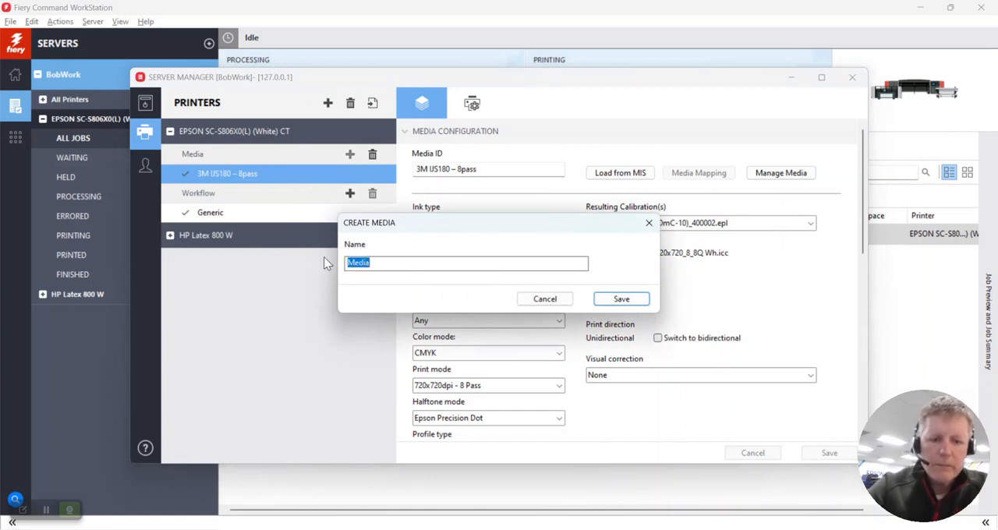
{"action": "type", "text": "IJ"}
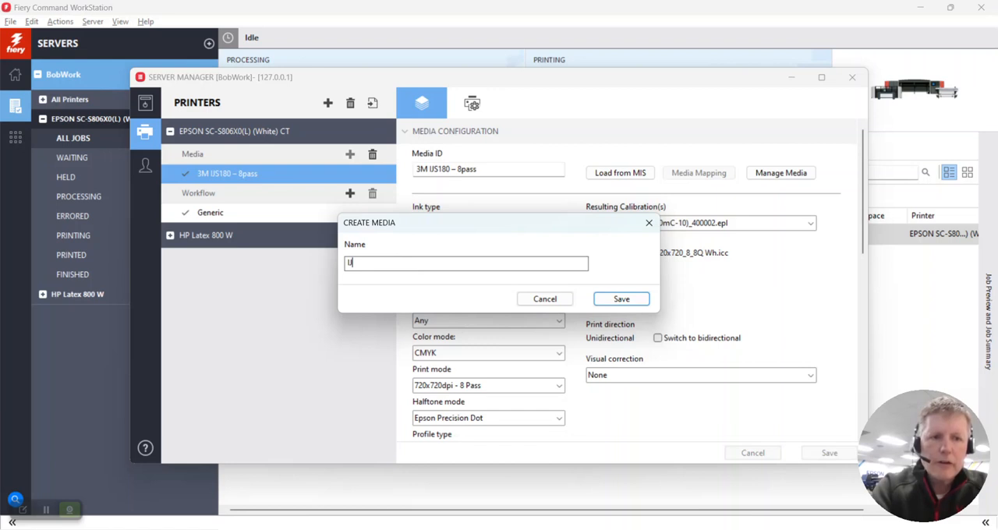
{"action": "key", "text": "BackSpace"}
{"action": "key", "text": "BackSpace"}
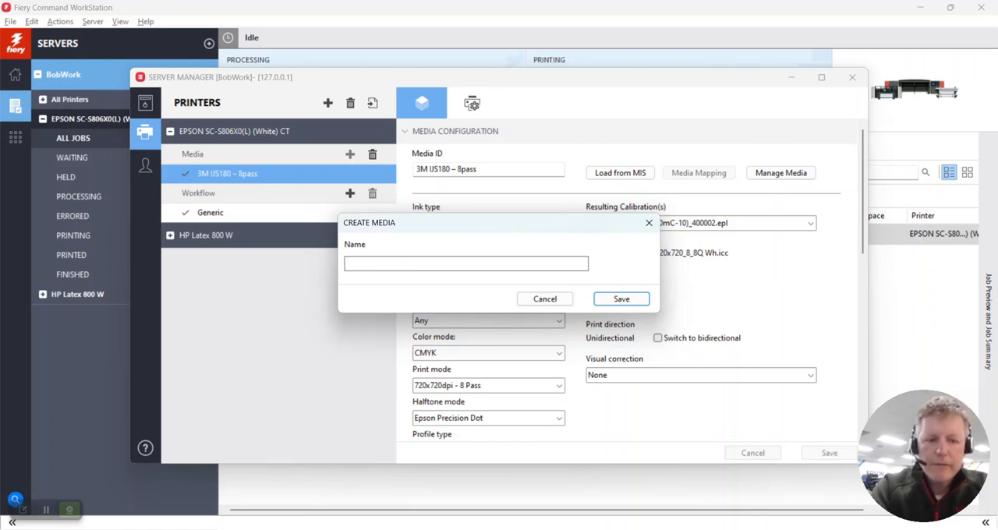
{"action": "type", "text": "3M"}
{"action": "key", "text": "BackSpace"}
{"action": "type", "text": "M "}
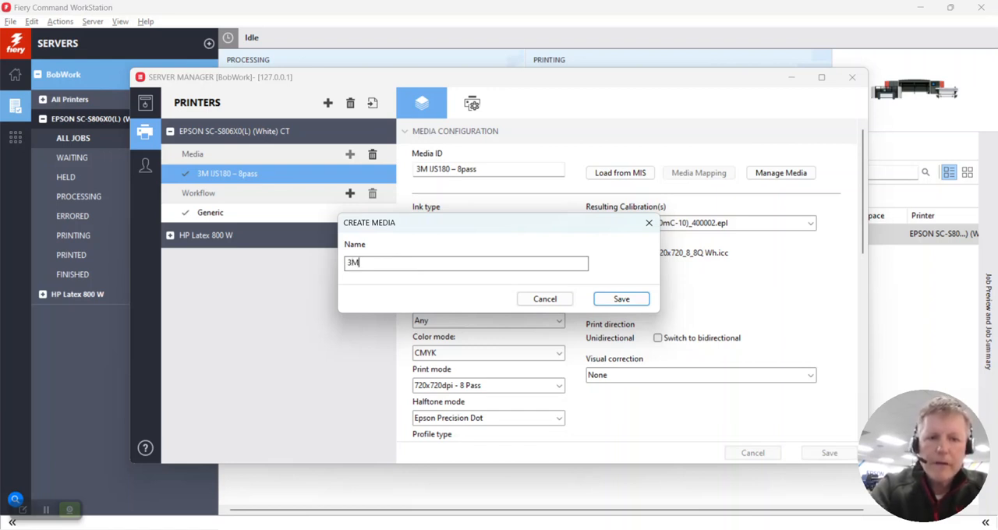
{"action": "type", "text": "U18"}
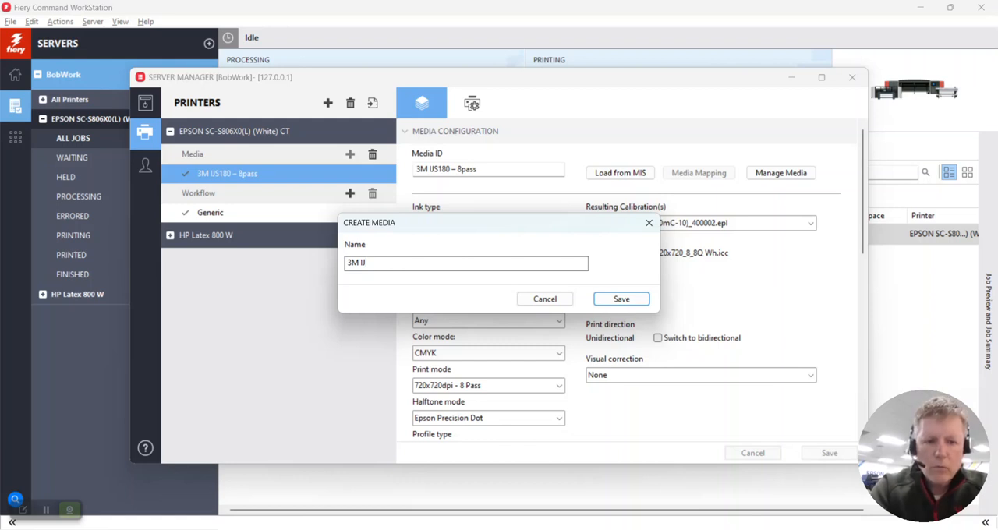
{"action": "type", "text": "0"}
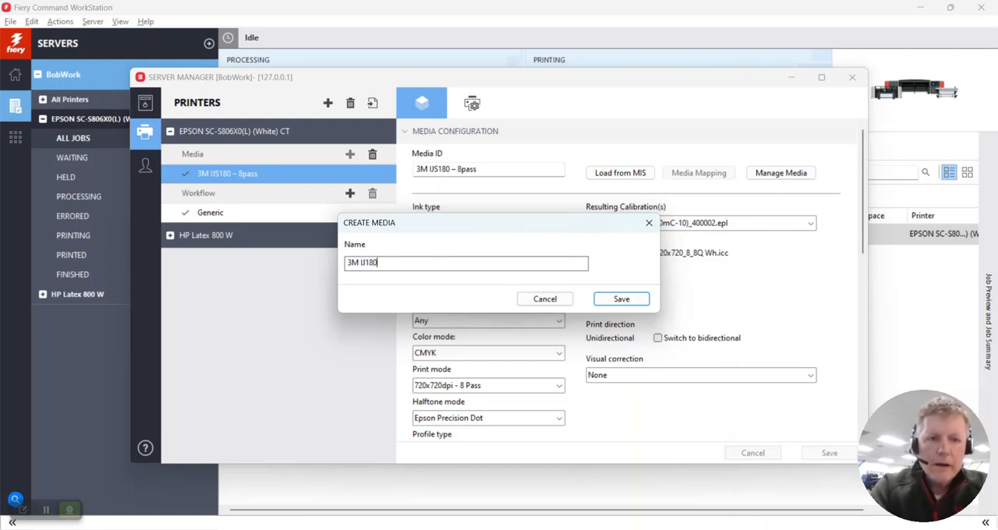
{"action": "type", "text": " - 12"}
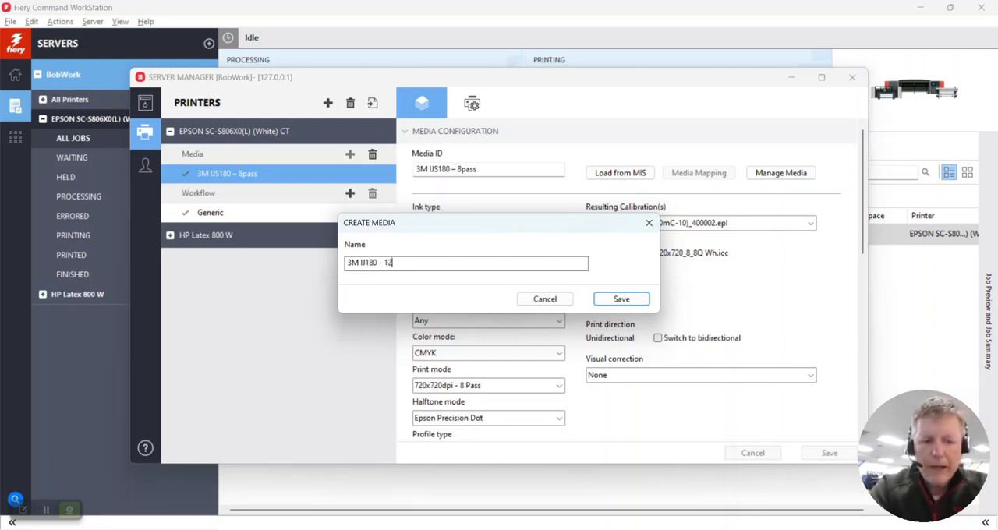
{"action": "type", "text": "pass"}
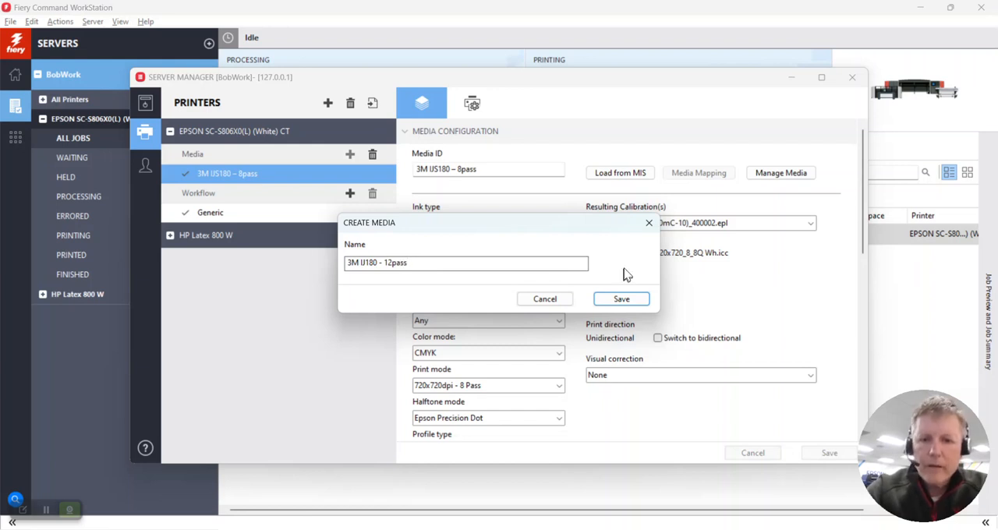
{"action": "left_click", "coordinate": [616, 299]}
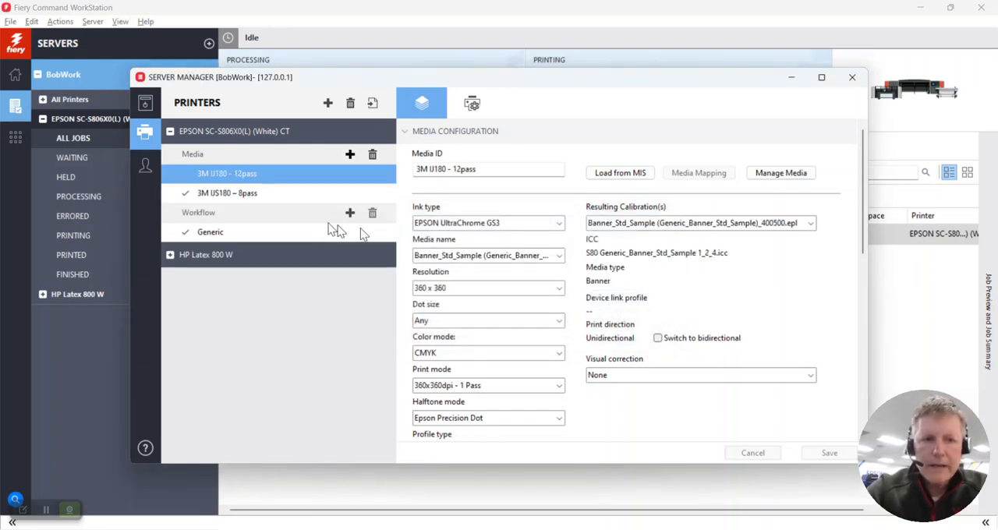
- Configure the EPSON media with media name IJ180mC-10 (3M_IJ180mC-10), resolution 720 x 720 and print mode 720x1440dpi - 12 Pass, and save it
{"action": "left_click", "coordinate": [449, 258]}
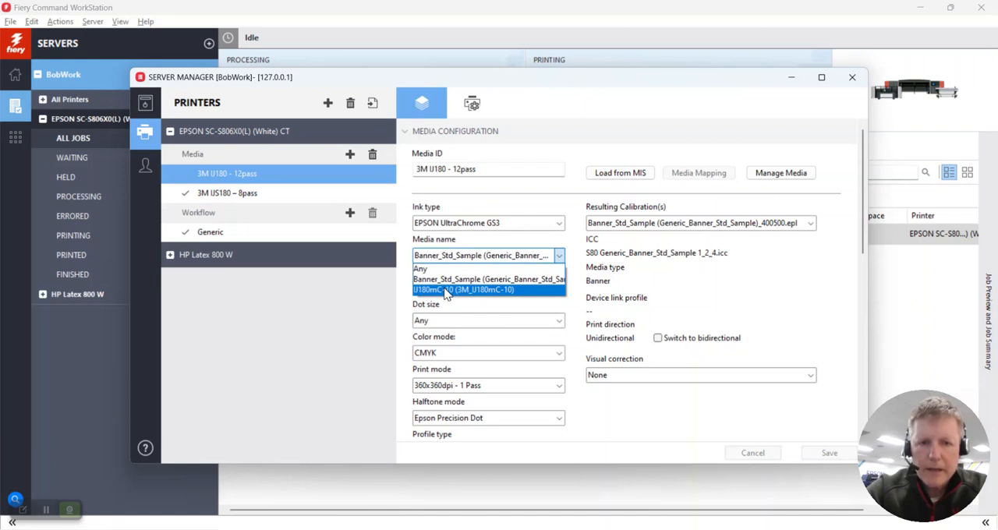
{"action": "left_click", "coordinate": [447, 291]}
{"action": "left_click", "coordinate": [448, 289]}
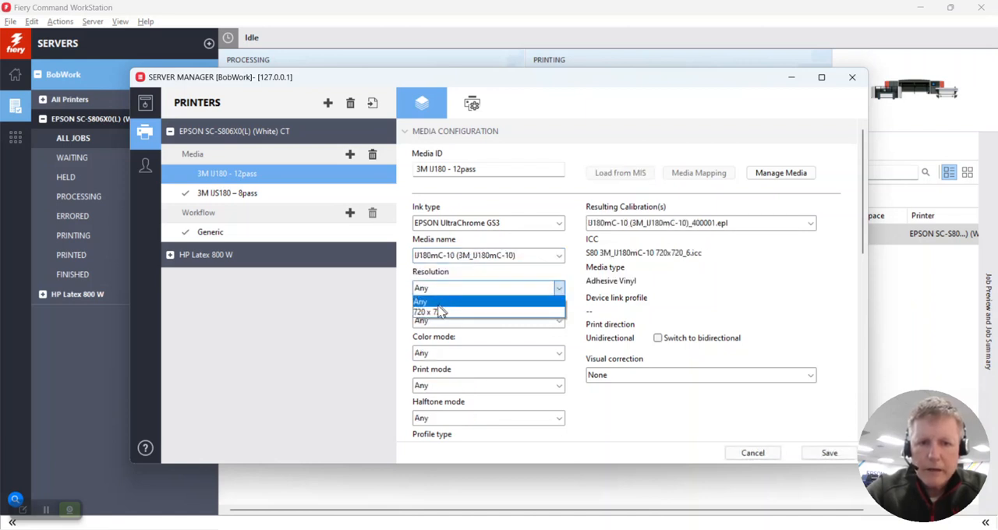
{"action": "left_click", "coordinate": [440, 312]}
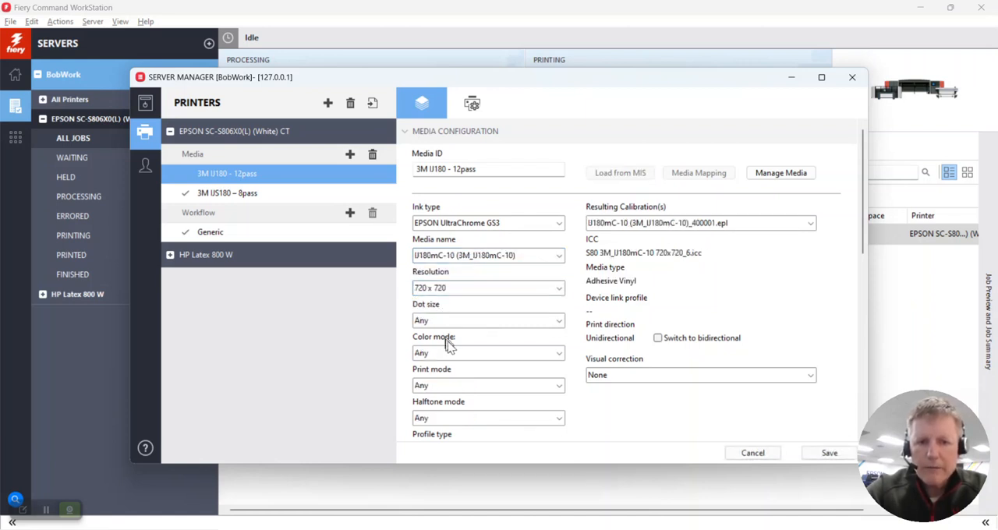
{"action": "left_click", "coordinate": [450, 385]}
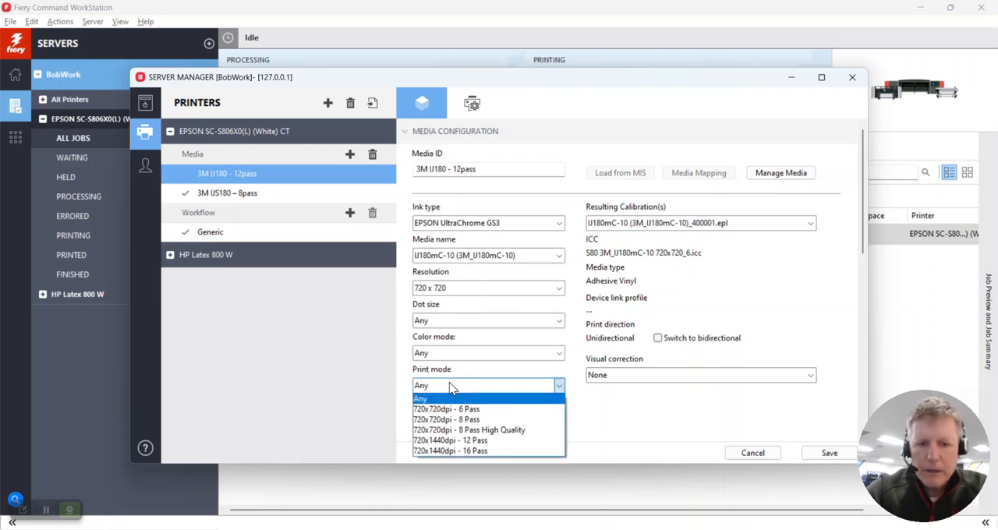
{"action": "left_click", "coordinate": [428, 441]}
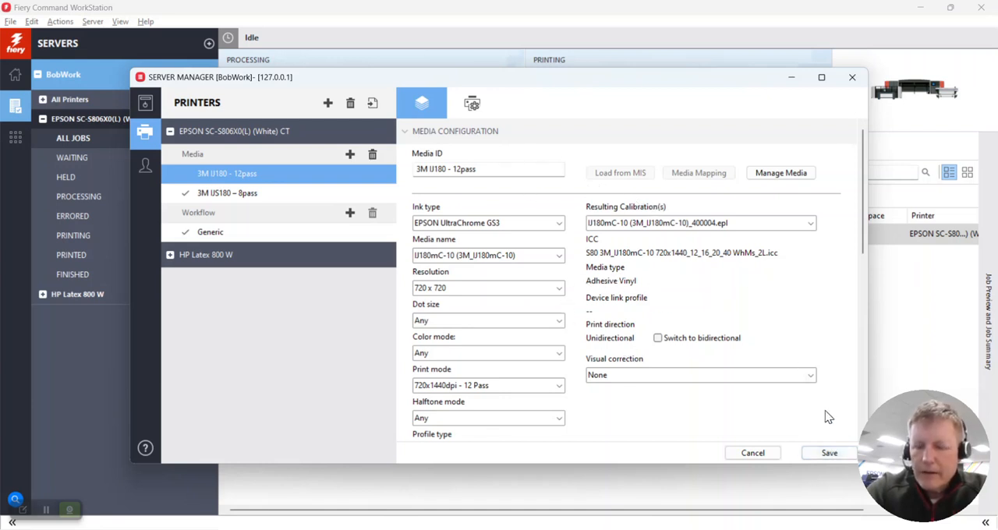
{"action": "left_click", "coordinate": [829, 453]}
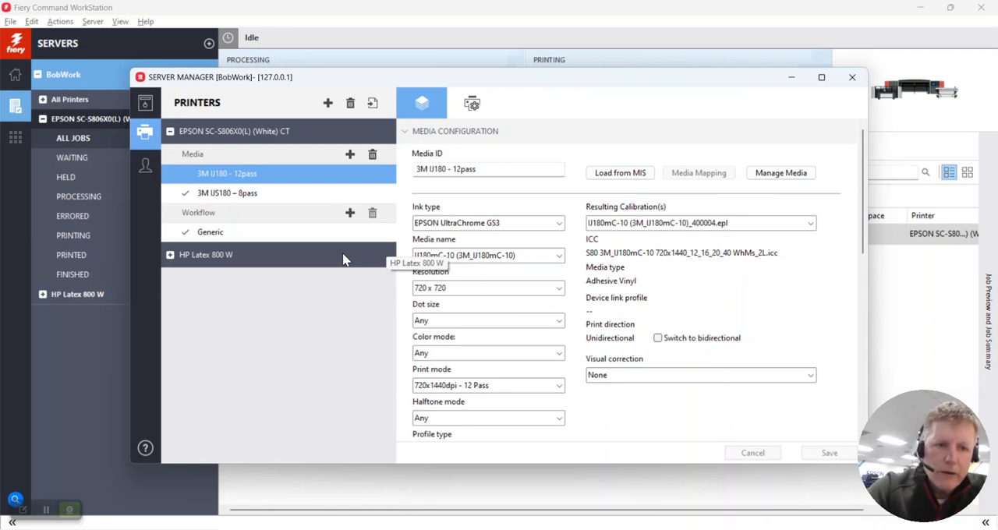
- Create a new media named "3M IJ180 - 12pass" for the HP Latex 800 W printer
{"action": "left_click", "coordinate": [170, 256]}
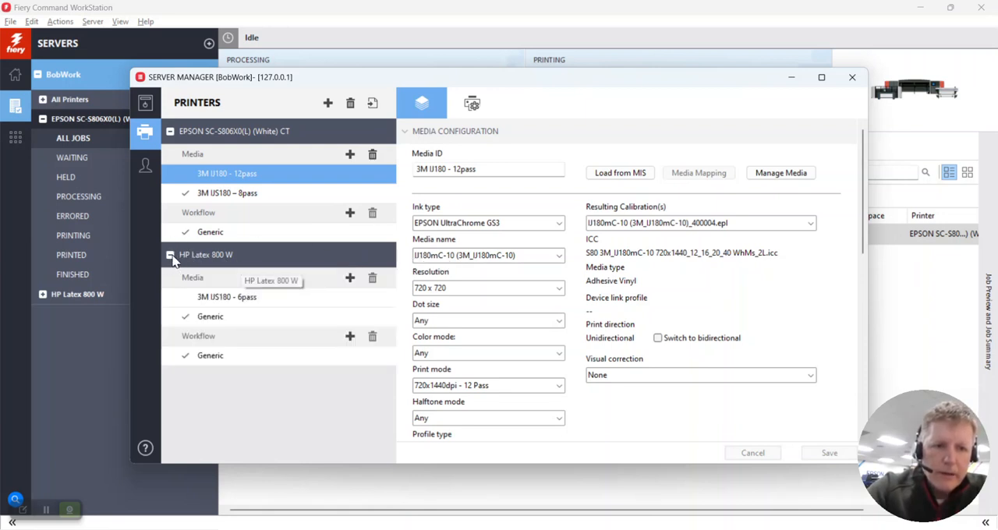
{"action": "left_click", "coordinate": [350, 278]}
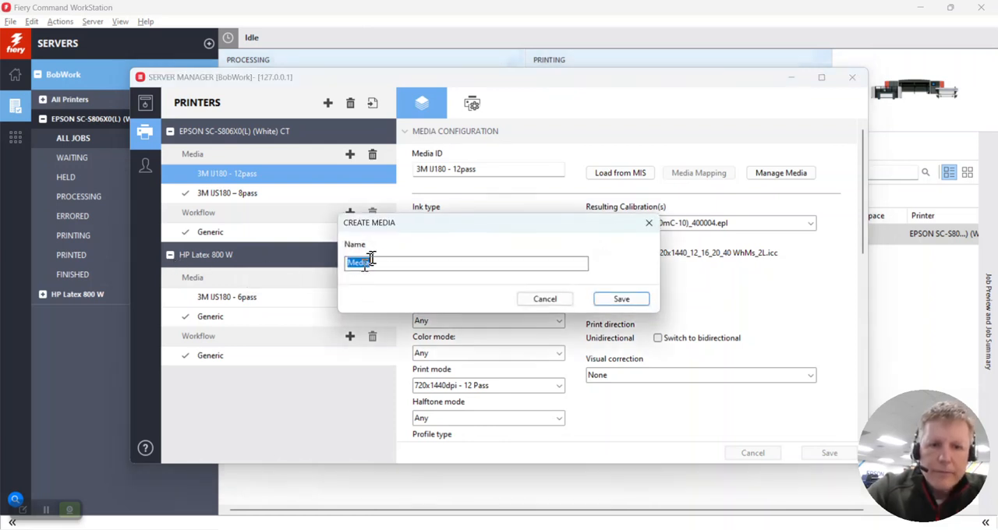
{"action": "type", "text": "3M "}
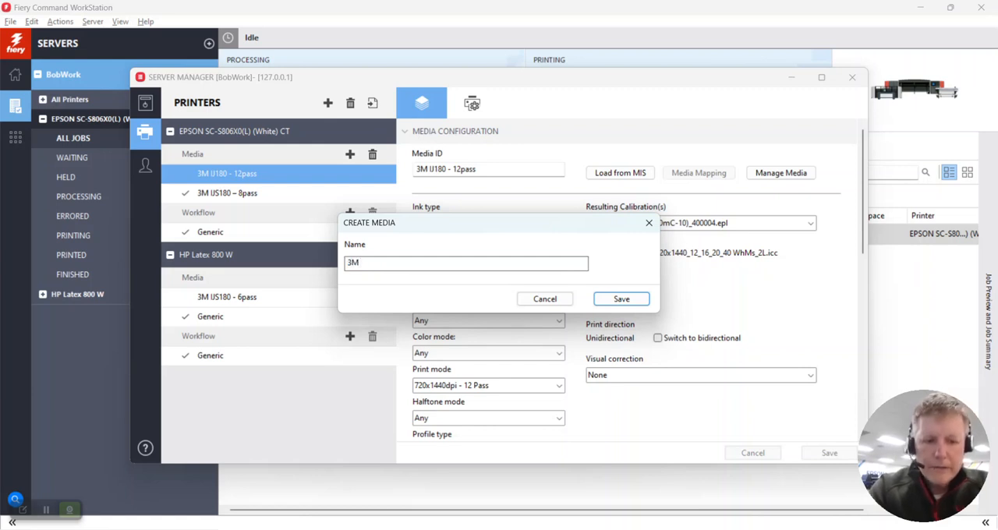
{"action": "type", "text": "U"}
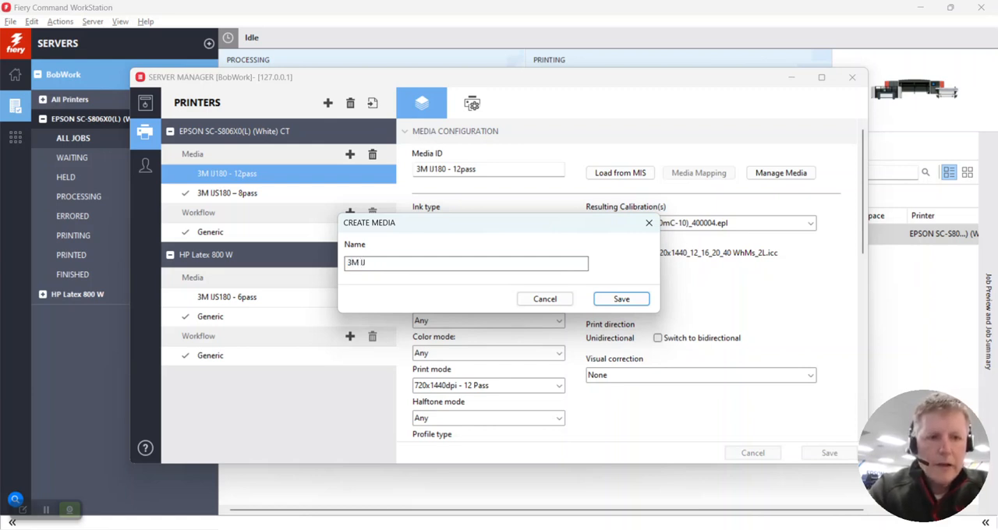
{"action": "type", "text": "180"}
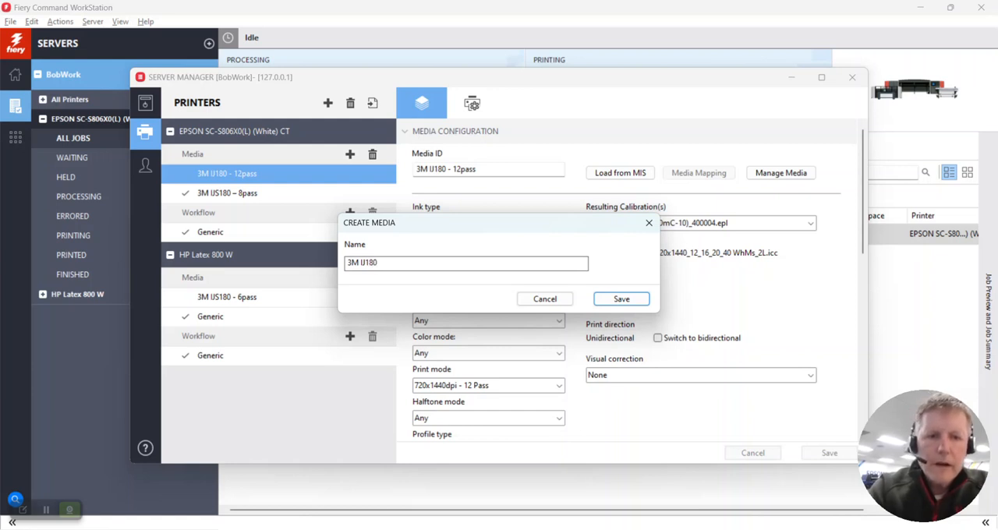
{"action": "type", "text": " - 12pass"}
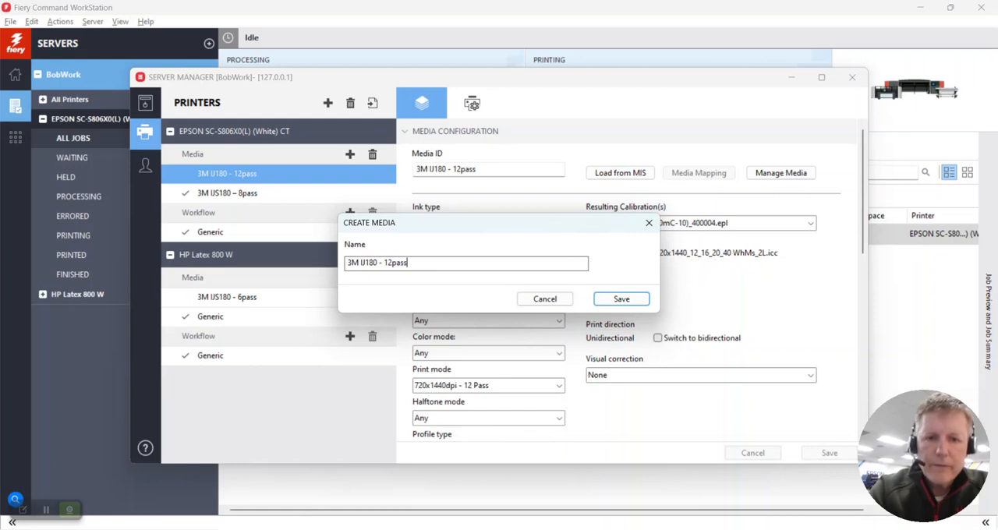
{"action": "left_click", "coordinate": [622, 299]}
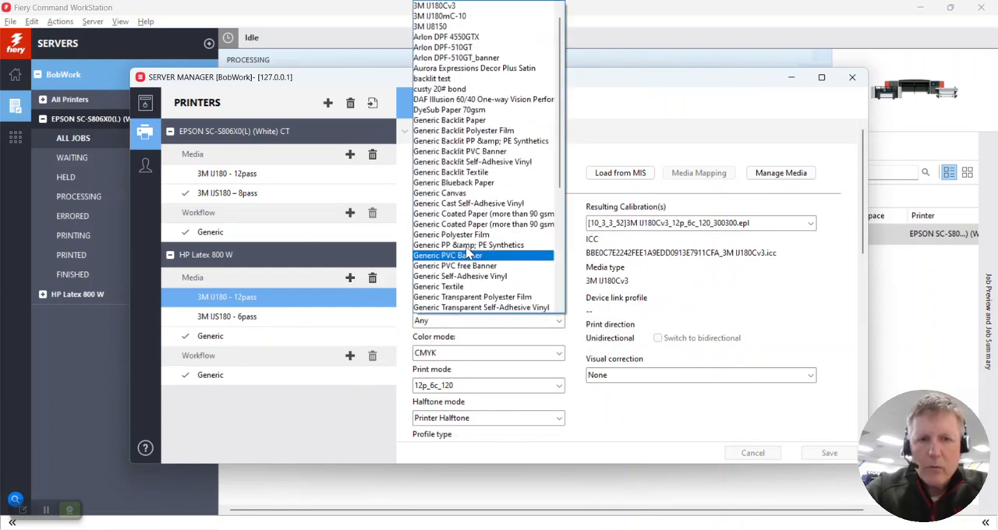
- Configure the HP Latex media with media name 3M IJ180Cv3, resolution 600 x 600 and print mode 12p_6c_120, and save it
{"action": "left_click", "coordinate": [457, 7]}
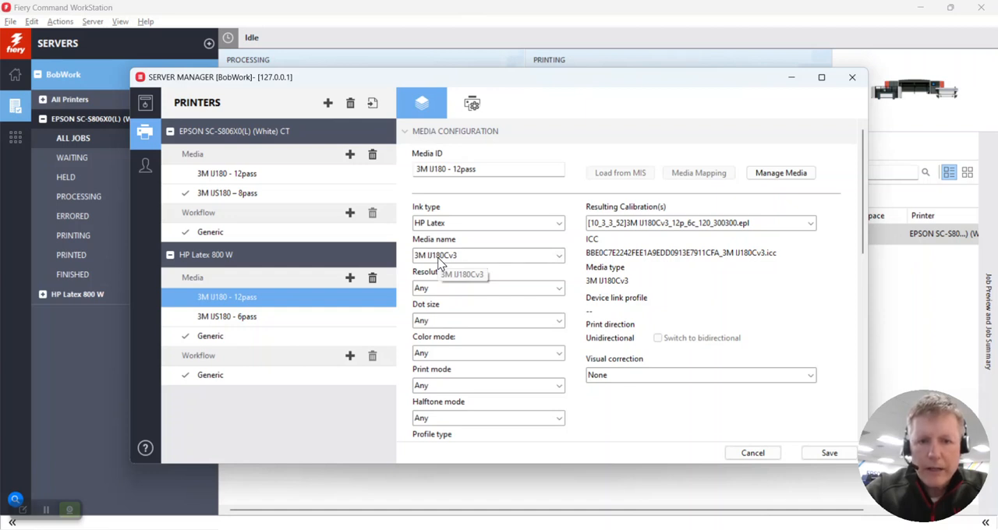
{"action": "left_click", "coordinate": [446, 290]}
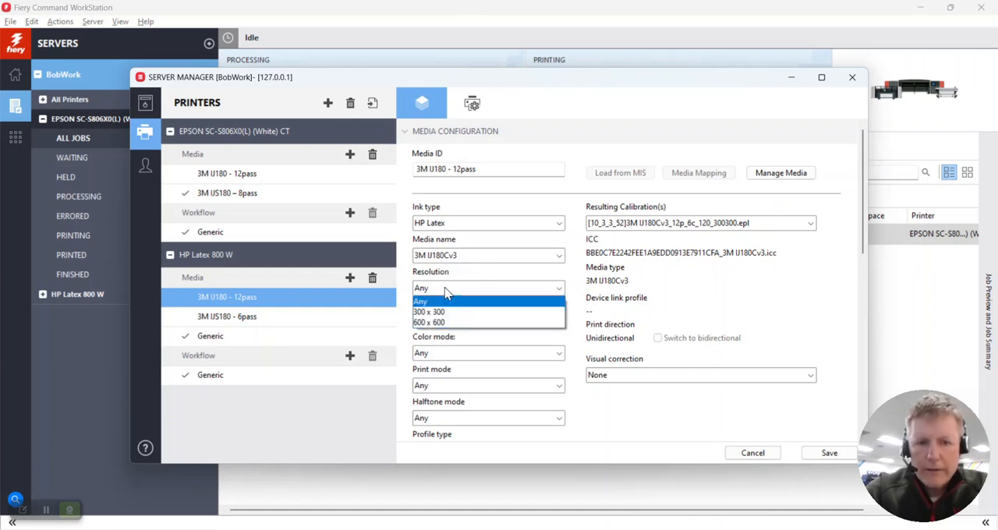
{"action": "left_click", "coordinate": [440, 322]}
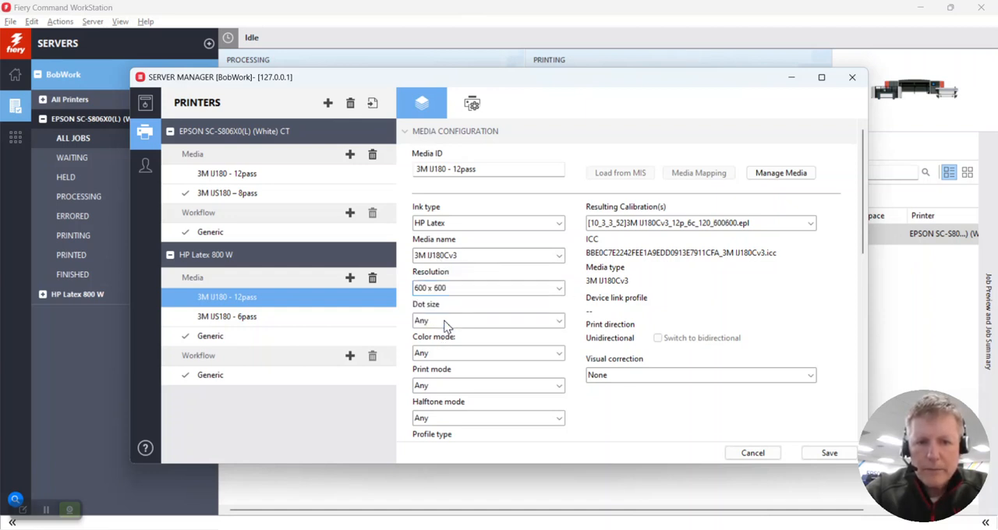
{"action": "left_click", "coordinate": [444, 383]}
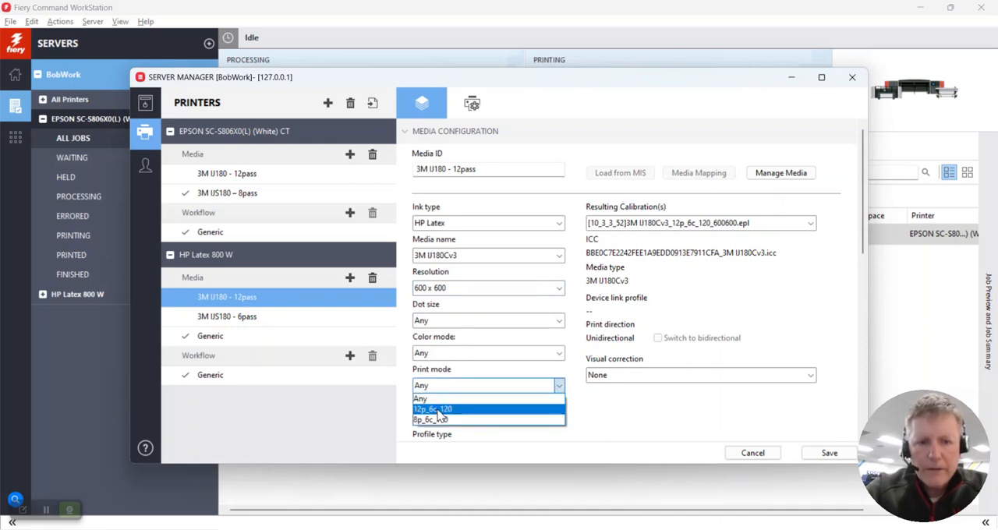
{"action": "left_click", "coordinate": [437, 411]}
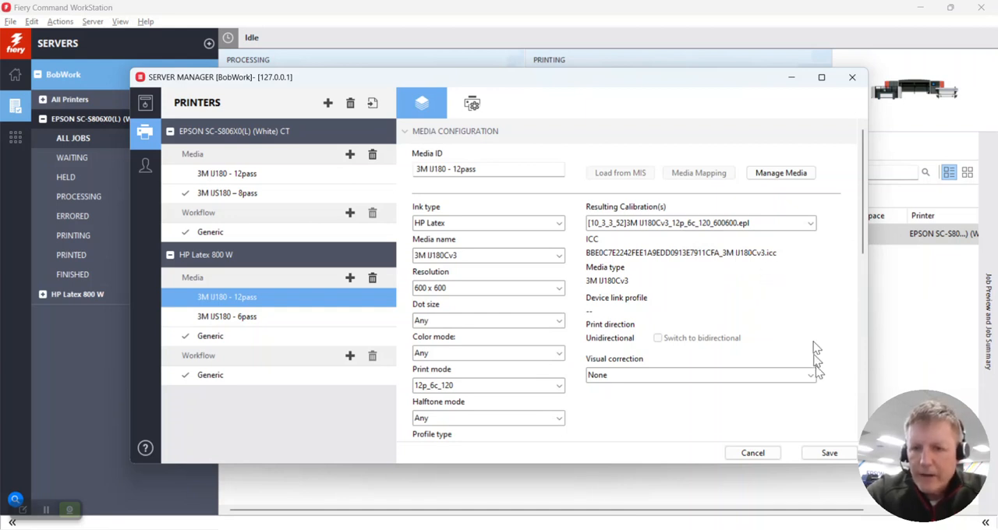
{"action": "left_click", "coordinate": [826, 454]}
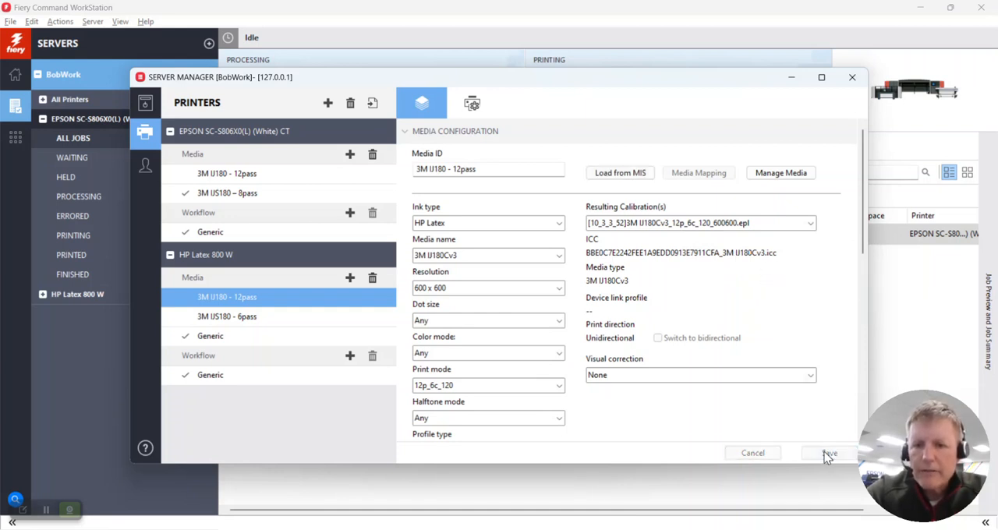